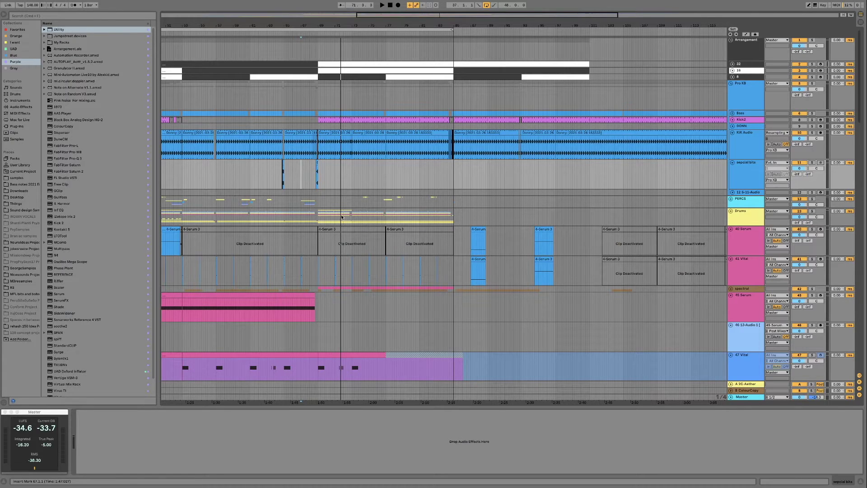
- Play back the arrangement around bar 69 to hear the section in the full mix
key("space")
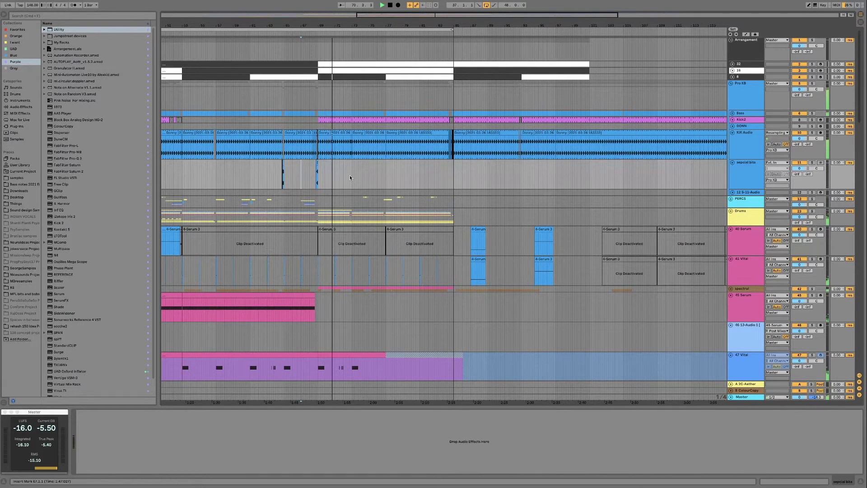
key("space")
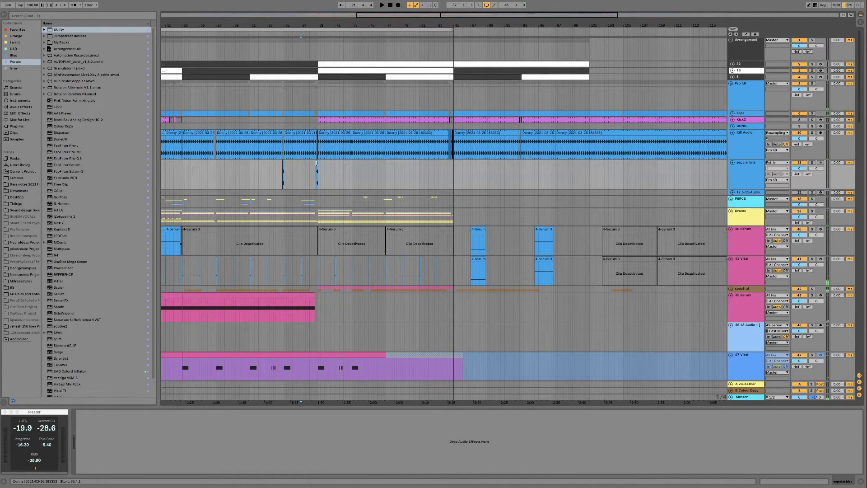
- Find the short clip near bar 69 on the first Tutorial sound track and audition it with the track soloed
scroll(316, 163, "down", 10)
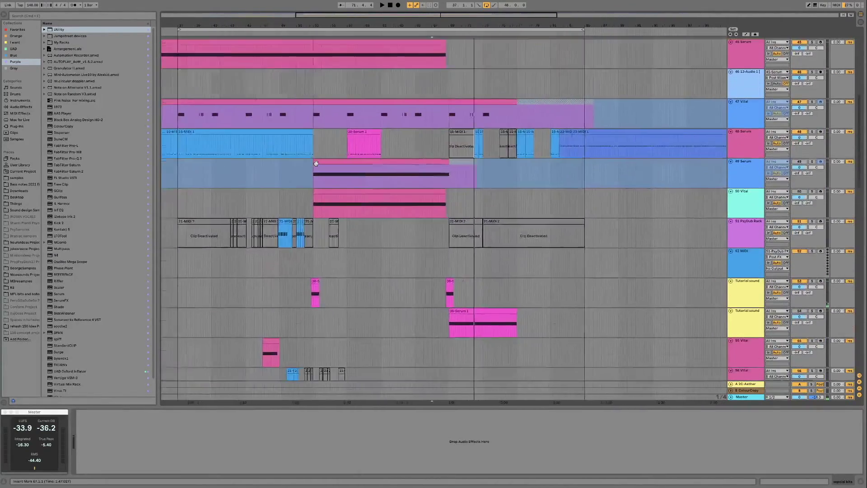
scroll(316, 163, "down", 2)
scroll(317, 163, "right", 4)
left_click(391, 252)
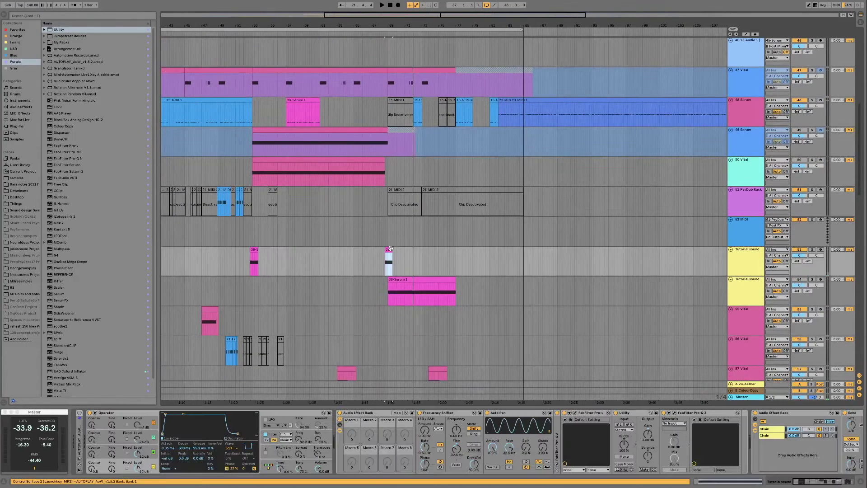
left_click(812, 250)
key("space")
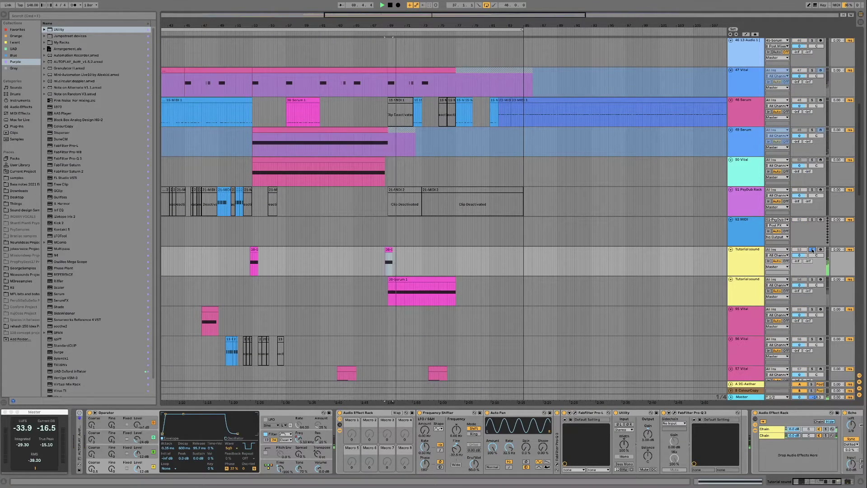
left_click(812, 250)
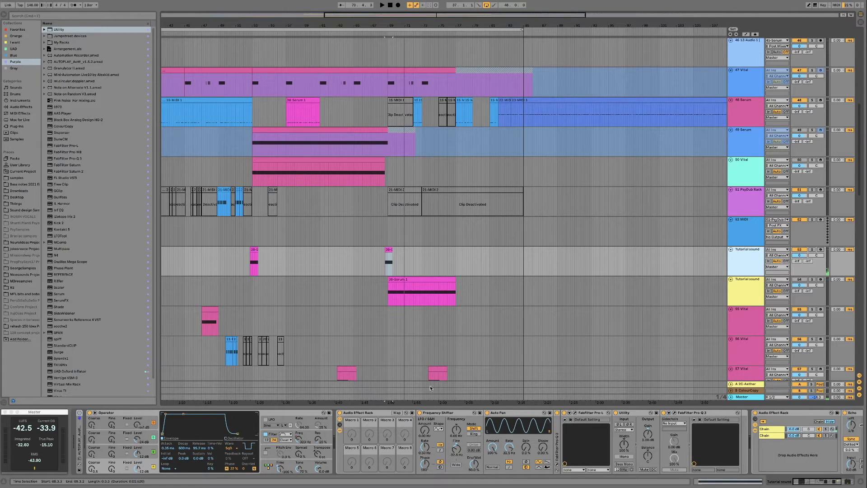
- Compare the first Tutorial sound track soloed and within the full mix during playback
left_click(340, 412)
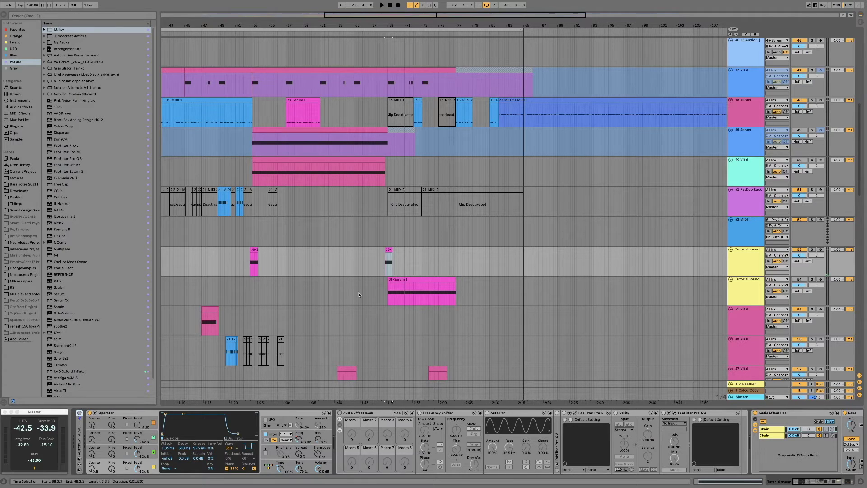
left_click(811, 250)
key("space")
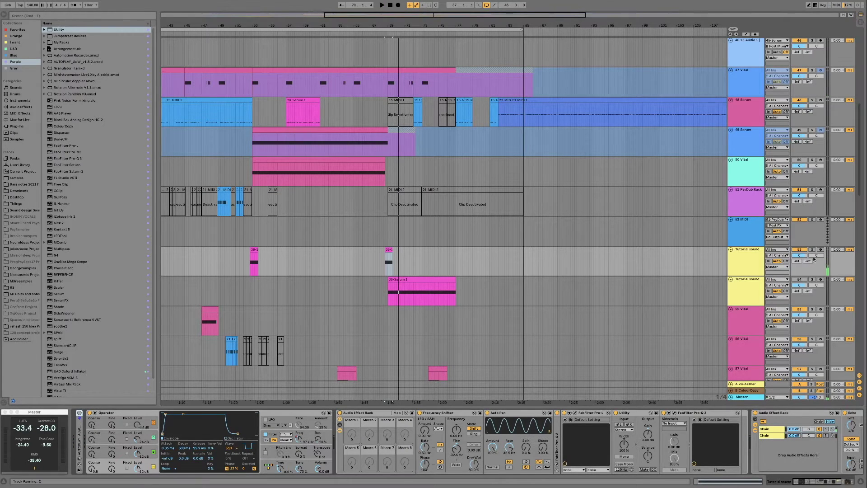
left_click(812, 250)
key("space")
key("space")
left_click(812, 250)
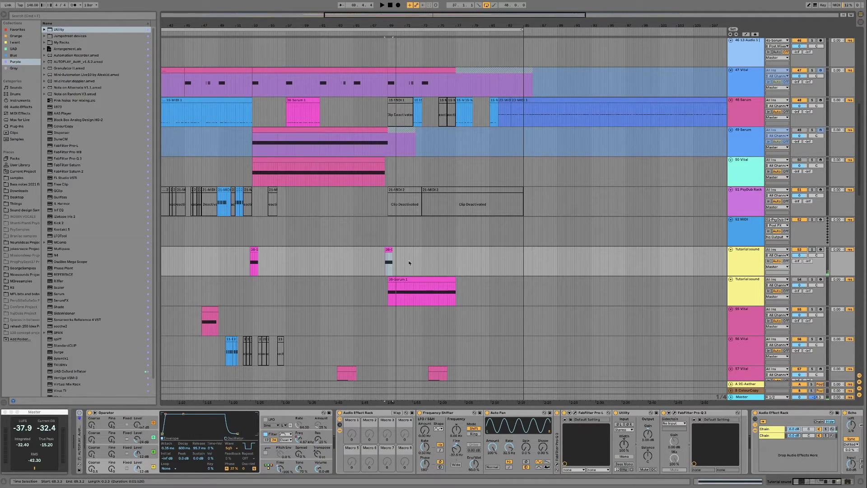
- Insert a new MIDI track below the first Tutorial sound track and load the Operator instrument on it
left_click(752, 268)
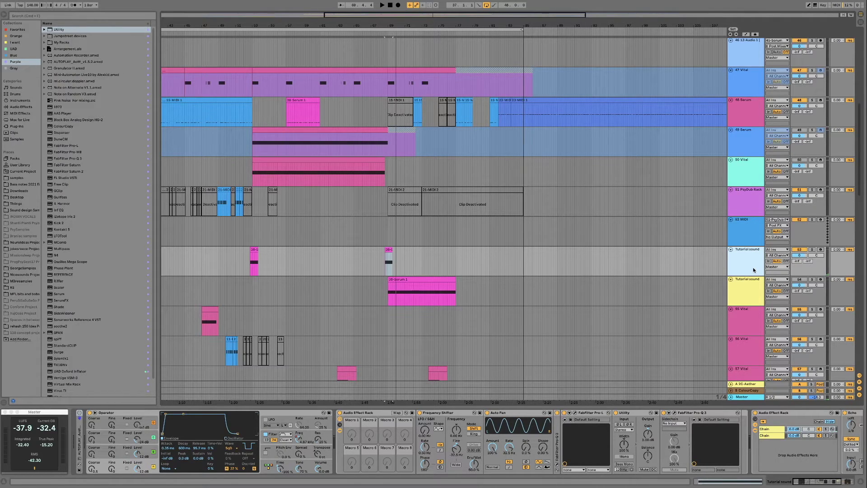
key("ctrl+shift+t")
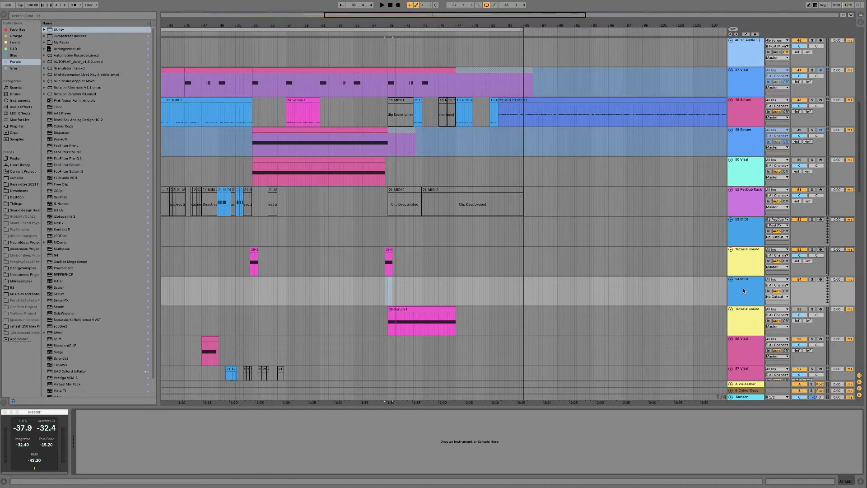
left_click(21, 101)
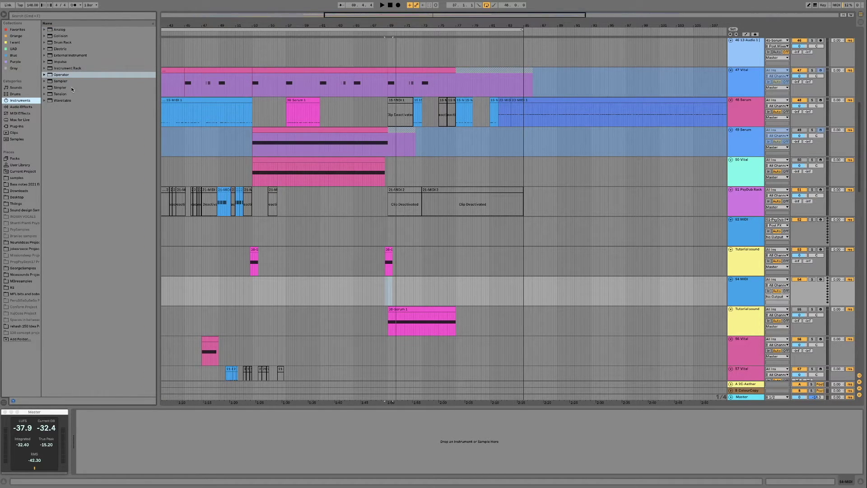
left_click(62, 76)
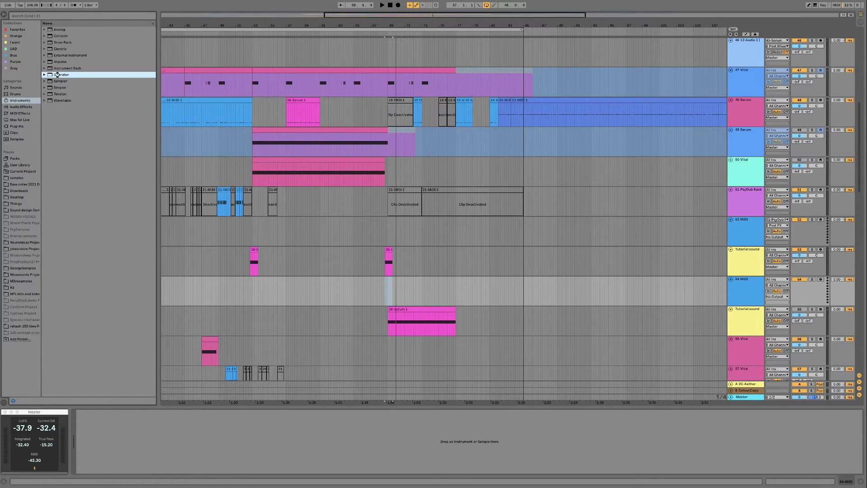
double_click(56, 75)
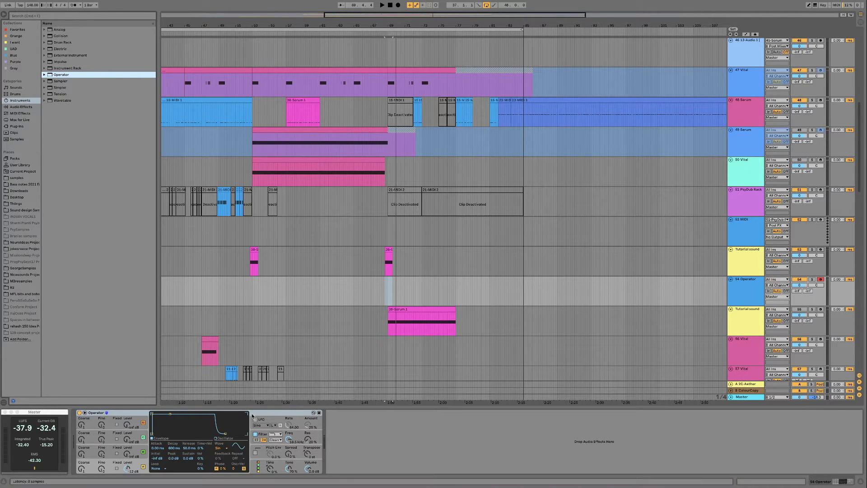
- Set the waveform of Operator's oscillator A to Square D
left_click(223, 448)
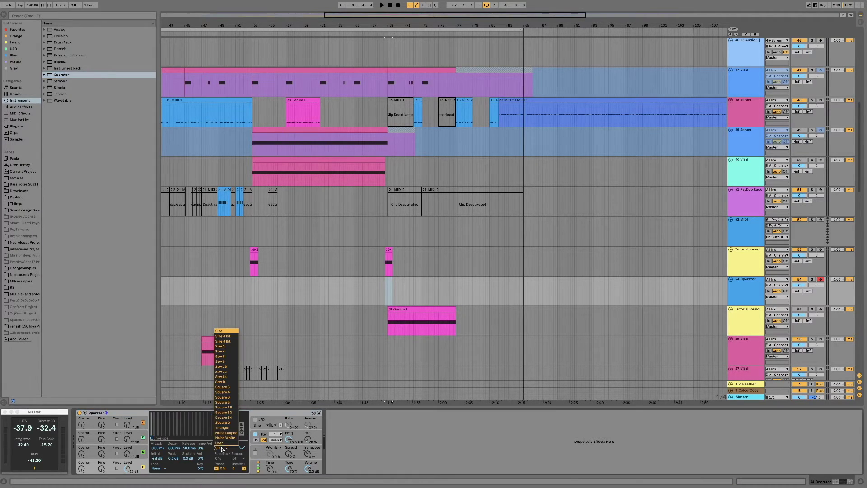
left_click(222, 382)
left_click(222, 447)
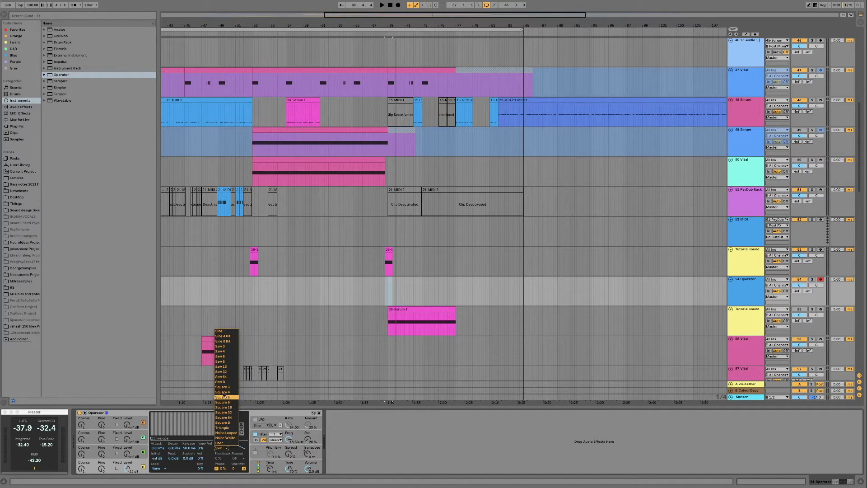
left_click(224, 422)
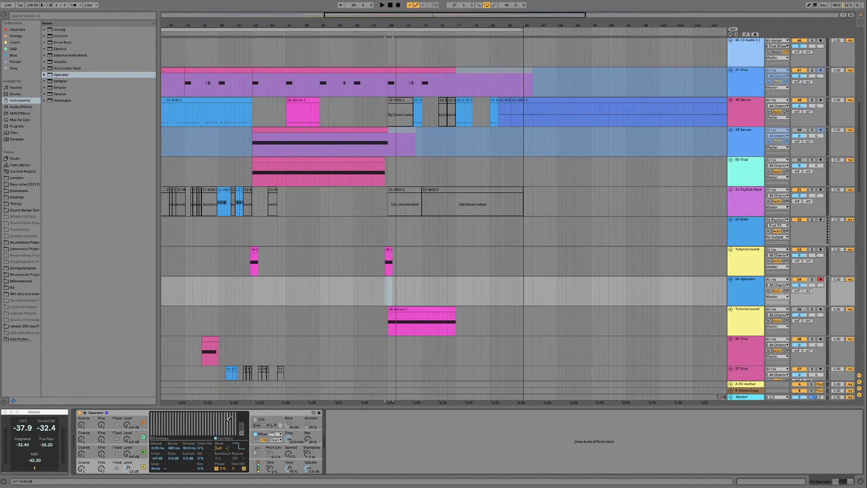
- Set the waveform of Operator's oscillator C to Triangle
left_click(136, 451)
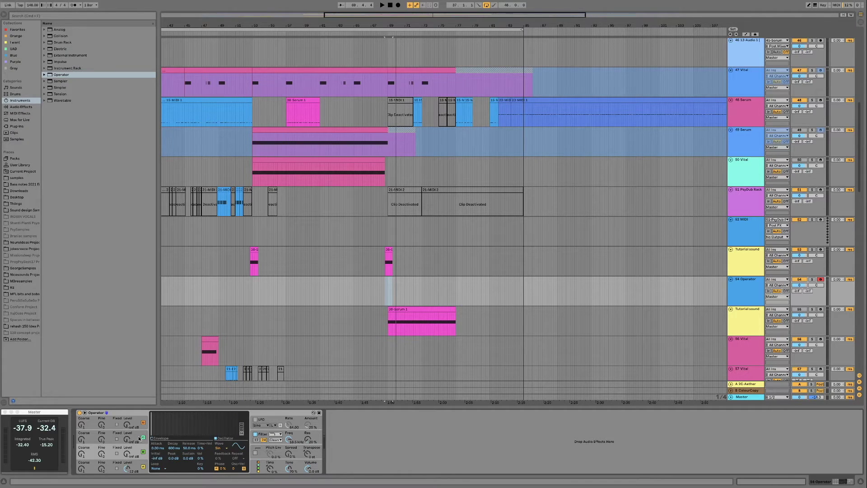
left_click(138, 434)
left_click(219, 448)
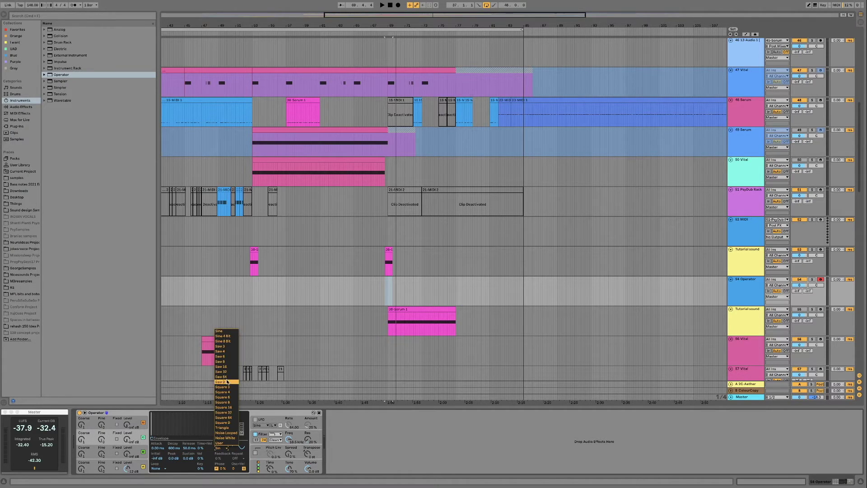
left_click(225, 427)
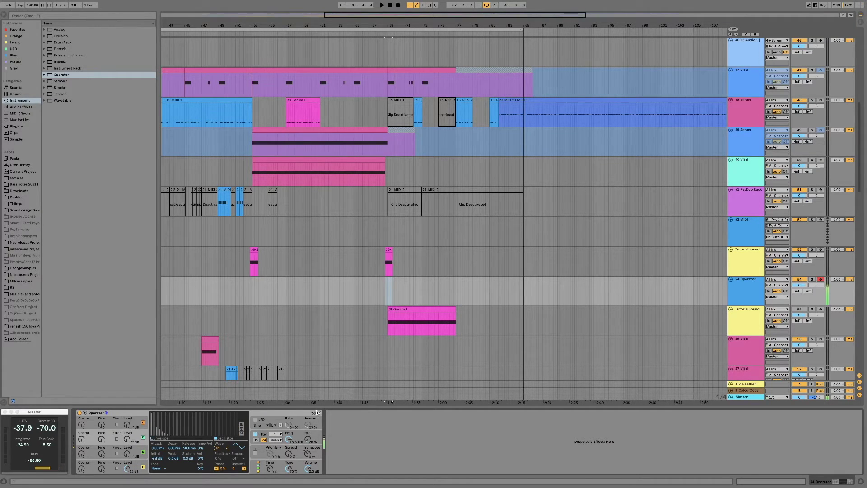
- Set Operator's overall volume to about -11 dB and raise the level of oscillator B
left_click_drag(307, 470, 309, 467)
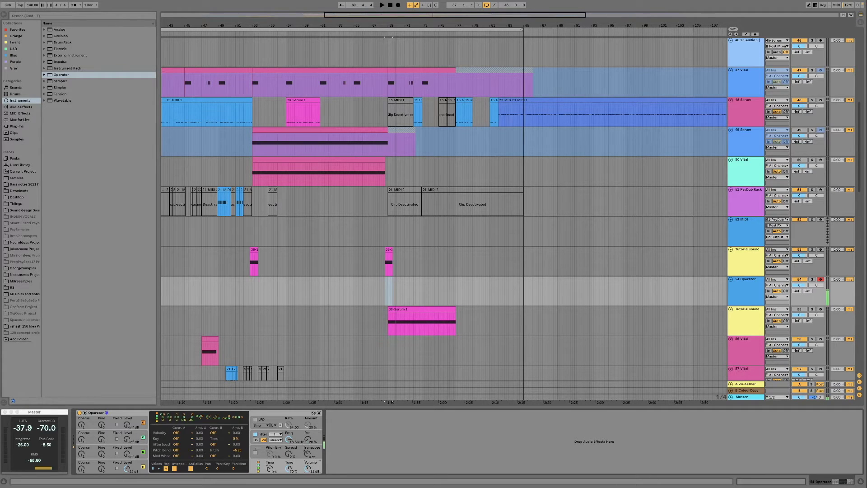
left_click(137, 449)
left_click_drag(124, 456, 124, 451)
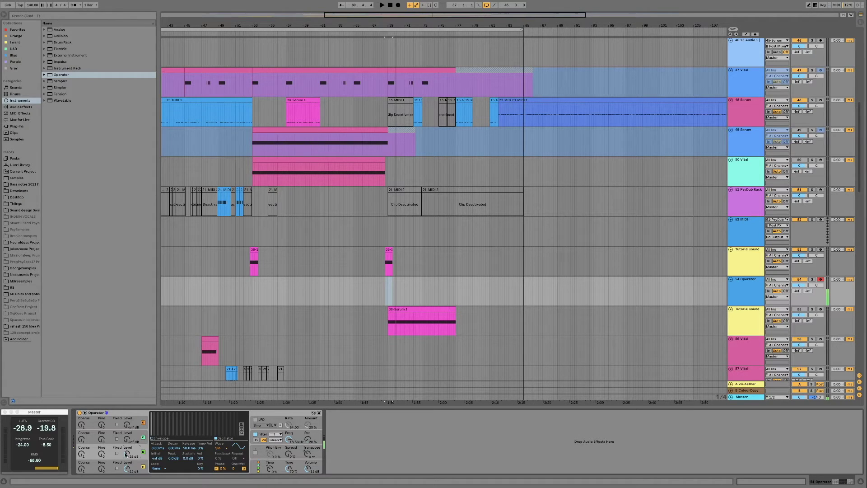
- Set oscillator A's coarse tuning to 0.5, and adjust oscillator C's level and coarse tuning
left_click(79, 470)
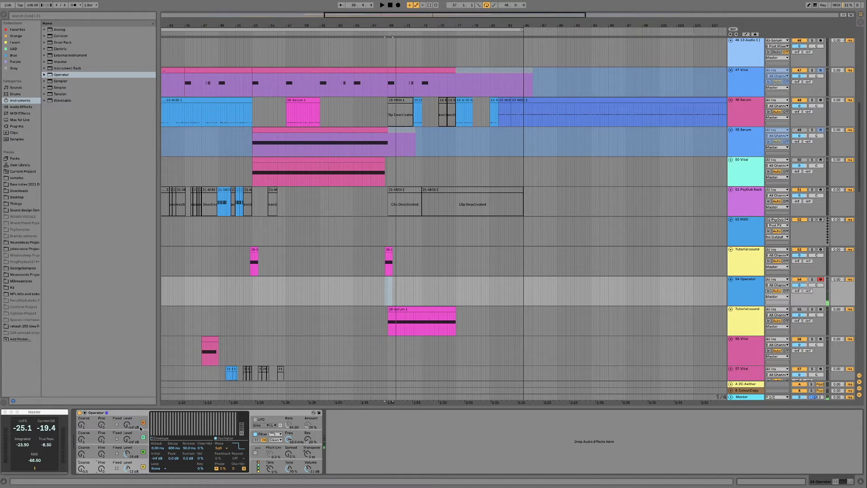
left_click_drag(124, 439, 124, 436)
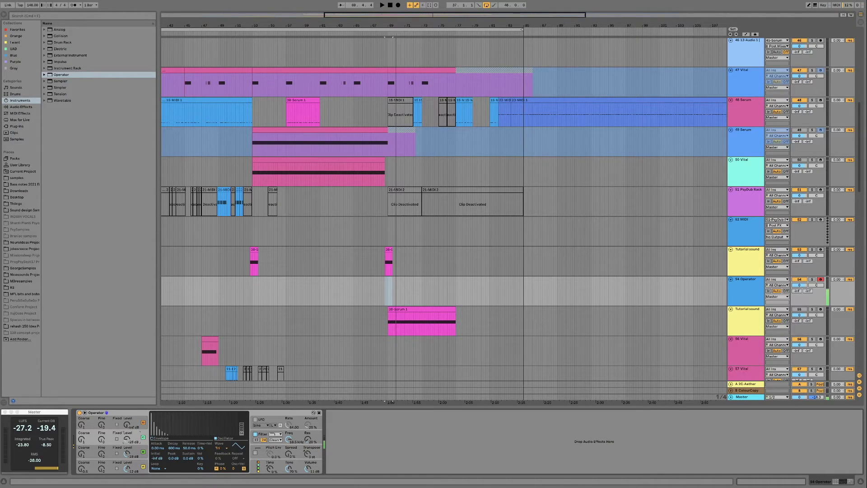
left_click_drag(85, 439, 85, 435)
- Change Operator's filter type and lower the filter frequency to about 260 Hz
left_click(261, 435)
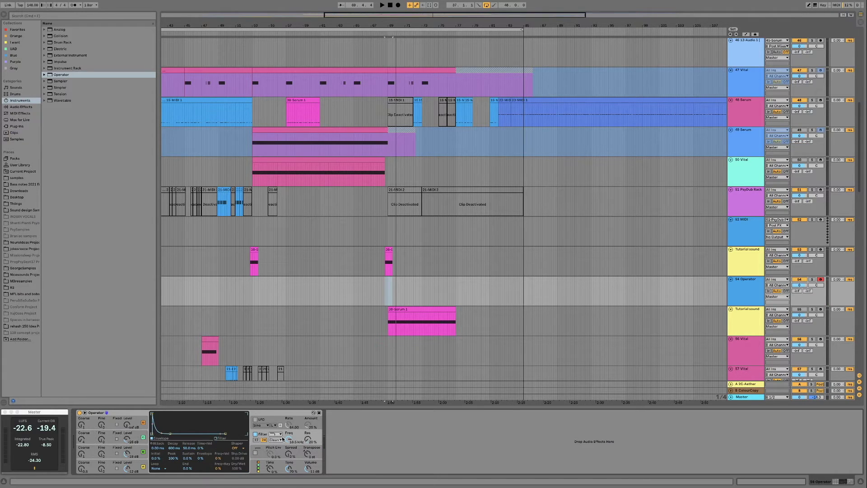
left_click(278, 434)
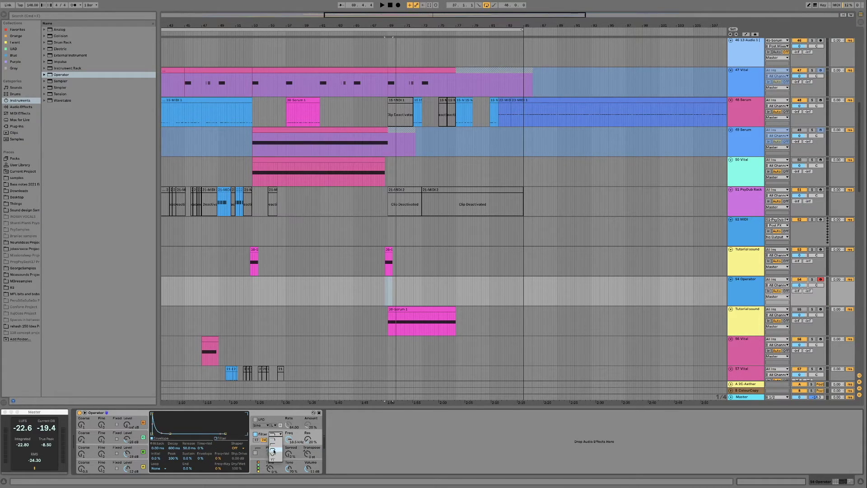
left_click(274, 450)
left_click_drag(290, 439, 289, 470)
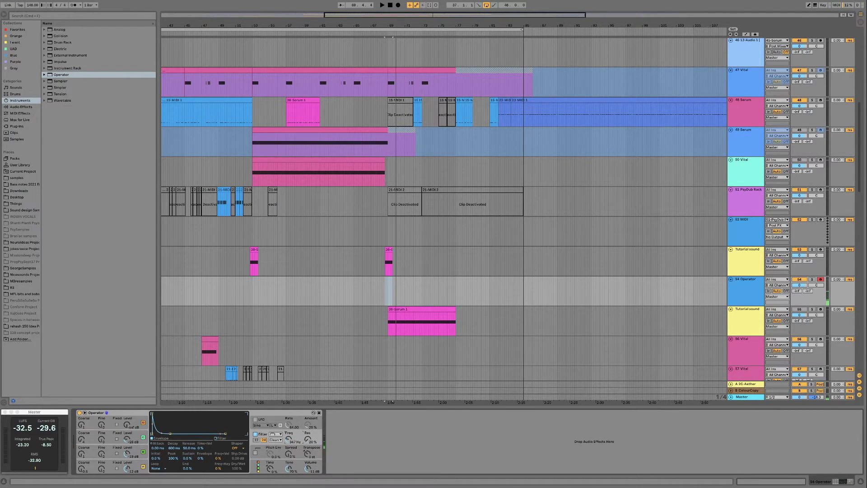
left_click_drag(289, 470, 290, 454)
mouse_move(288, 439)
left_mouse_down()
mouse_move(288, 455)
mouse_move(289, 440)
left_mouse_up()
left_click_drag(291, 441, 291, 441)
- Add a Frequency Shifter after Operator and set its Dry/Wet to about 50%
left_click(24, 107)
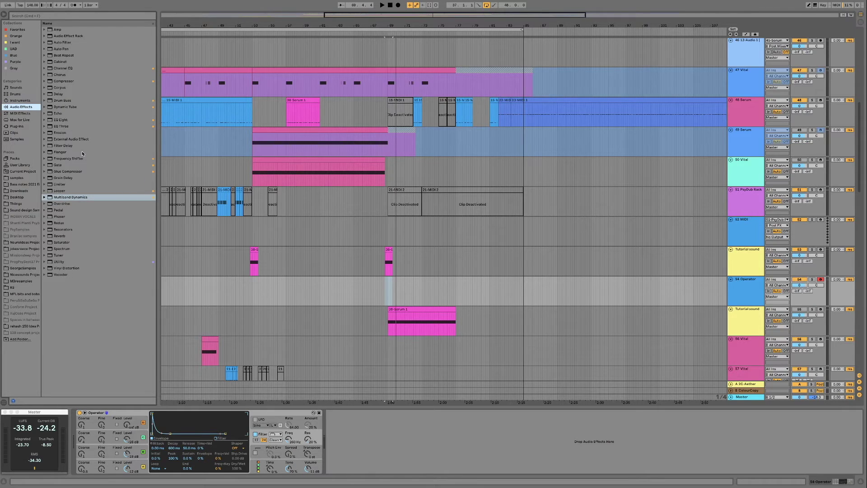
left_click_drag(71, 159, 378, 429)
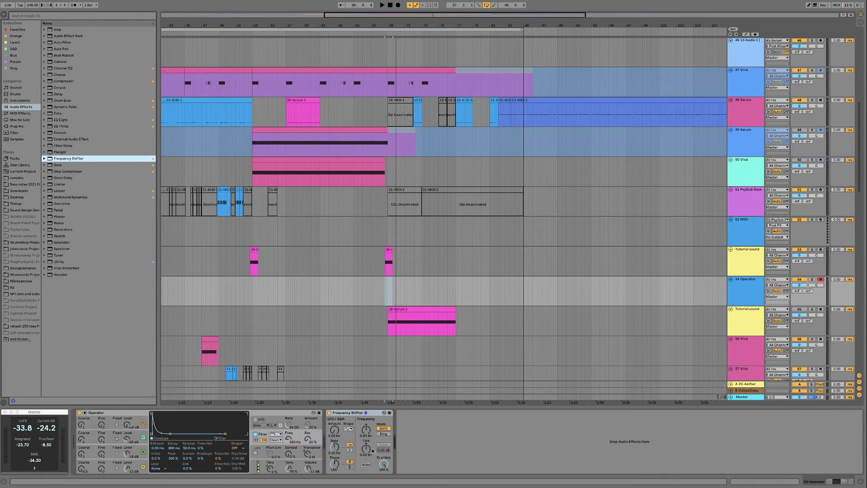
left_click_drag(387, 464, 387, 483)
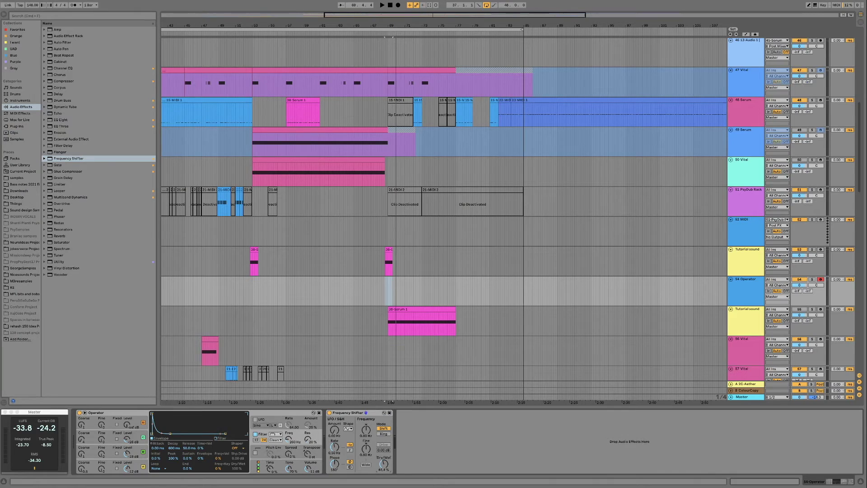
left_click(360, 412)
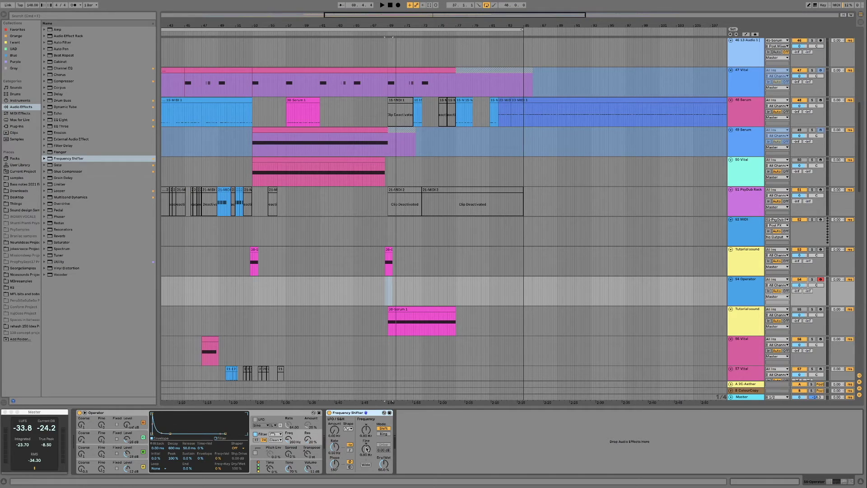
- Set the Frequency Shifter's fine frequency to about 27 Hz and raise Operator's filter frequency to about 2 kHz
left_click_drag(366, 449, 366, 453)
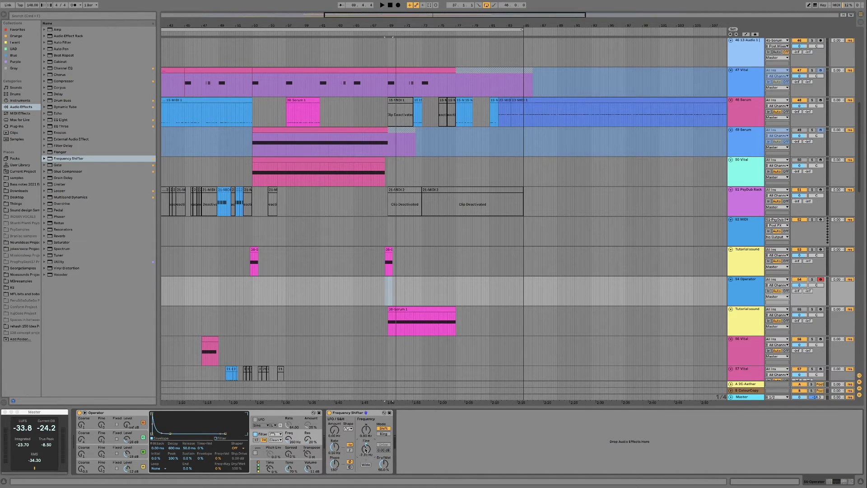
left_click_drag(366, 448, 366, 451)
left_click_drag(293, 445, 293, 438)
mouse_move(366, 449)
left_mouse_down()
mouse_move(366, 457)
mouse_move(365, 450)
left_mouse_up()
left_click_drag(367, 450, 367, 457)
left_click_drag(367, 457, 366, 446)
- Load FabFilter Pro-Q 3 after the Frequency Shifter and add an EQ band at C1
left_click(17, 62)
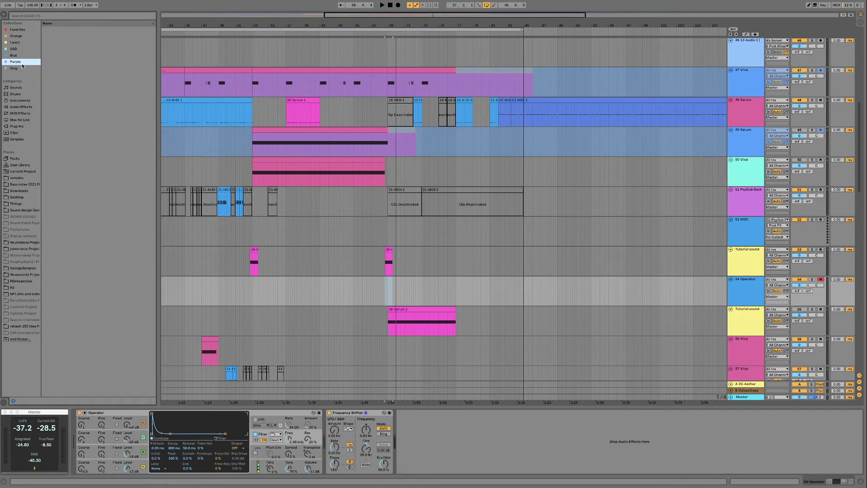
double_click(76, 158)
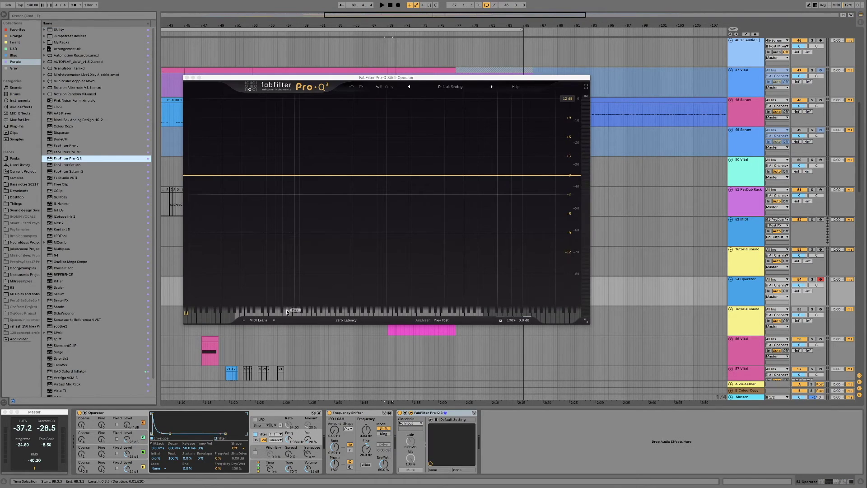
left_click(246, 314)
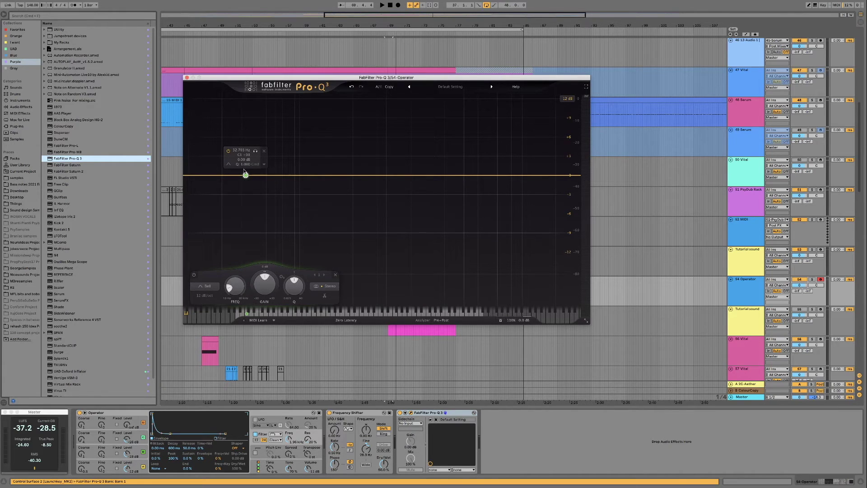
- Remove the C1 band from Pro-Q 3, close its window and set the Frequency Shifter's fine frequency to -32.7 Hz
left_click(263, 150)
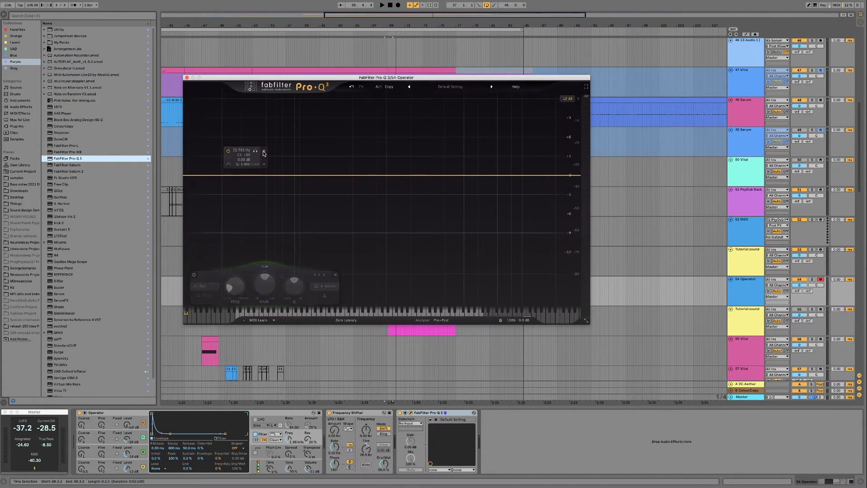
left_click(187, 78)
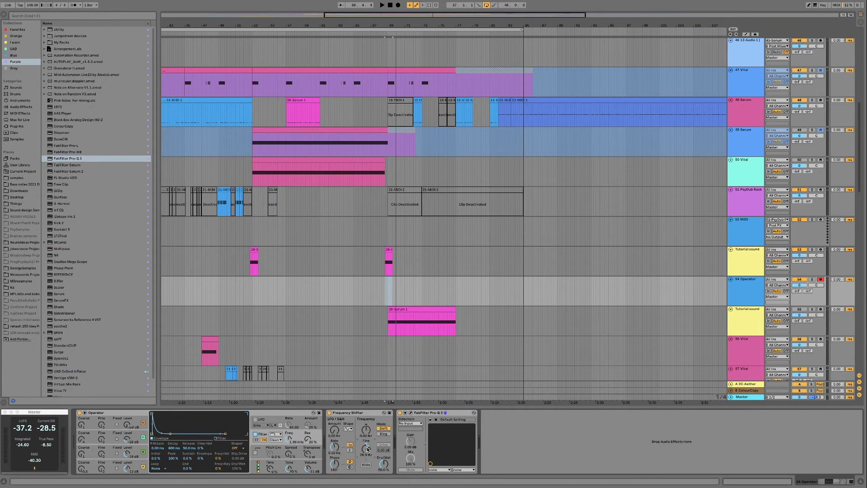
type("-32.7")
key("Return")
- Lower Operator's filter frequency to about 520 Hz, bypassing and re-enabling the Frequency Shifter to compare the sound
mouse_move(289, 442)
left_mouse_down()
mouse_move(289, 475)
mouse_move(290, 443)
left_mouse_up()
mouse_move(288, 440)
left_mouse_down()
mouse_move(288, 461)
mouse_move(289, 454)
left_mouse_up()
left_click(329, 413)
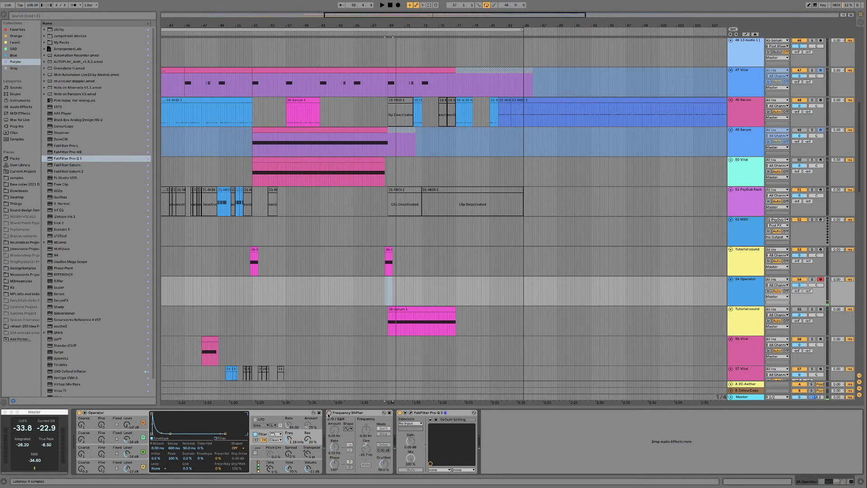
left_click_drag(288, 438, 288, 447)
left_click(328, 412)
left_click(373, 412)
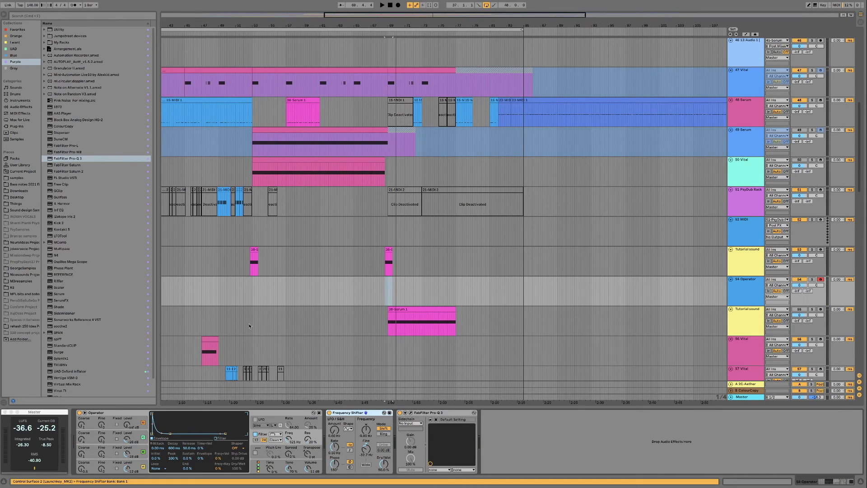
- Add an Auto Pan after Pro-Q 3 and set its rate to 32.7 Hz
left_click(24, 107)
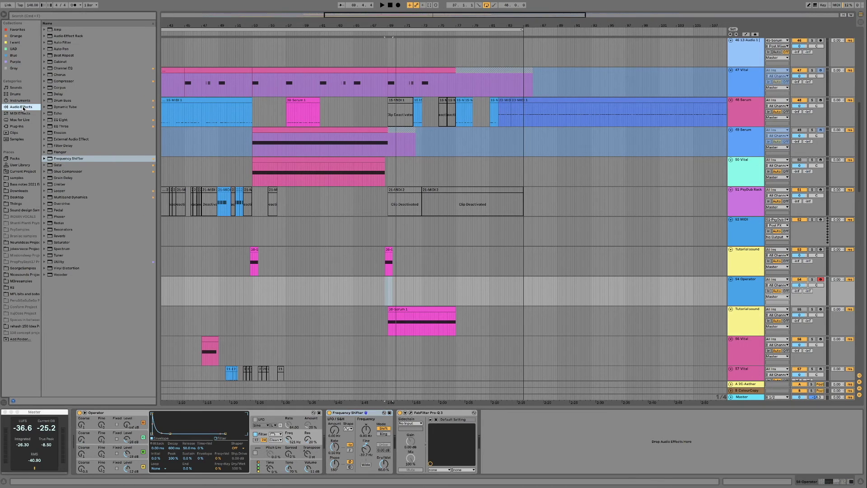
left_click(66, 49)
left_click_drag(390, 351, 496, 424)
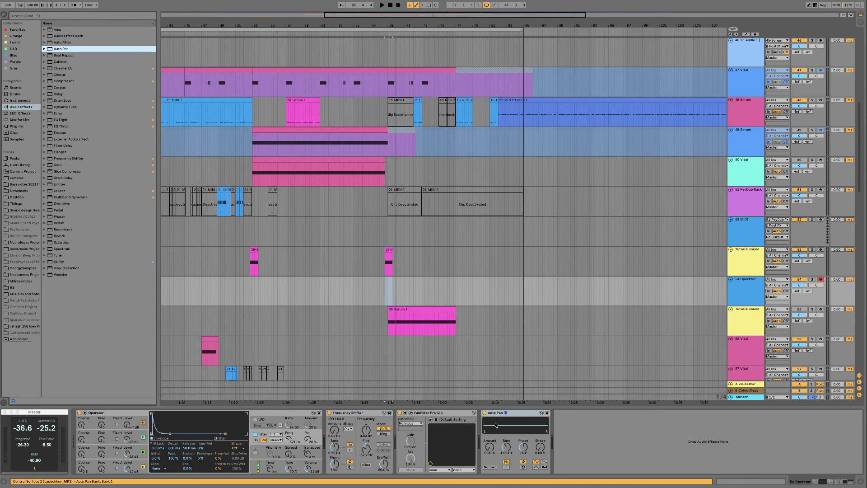
left_click(507, 447)
type("32")
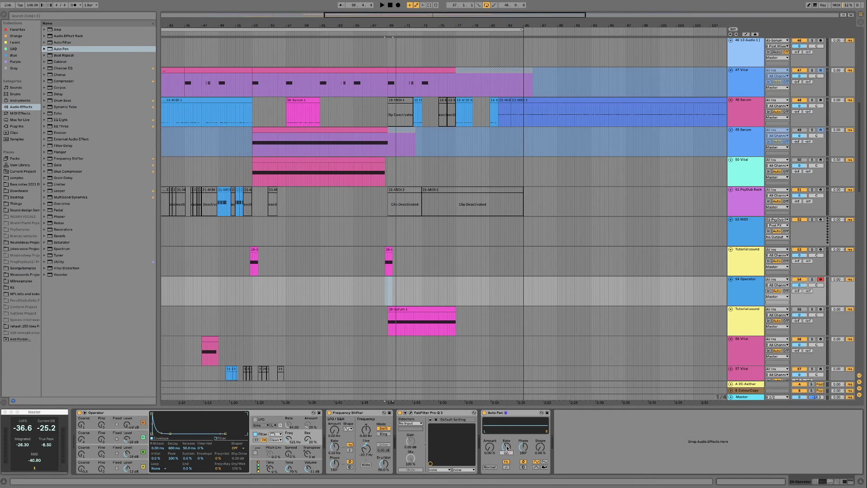
type(".7")
- Set Auto Pan's phase to 360° and shape to about 24%, adjusting its amount and Operator's filter frequency by ear
left_click_drag(490, 447, 490, 391)
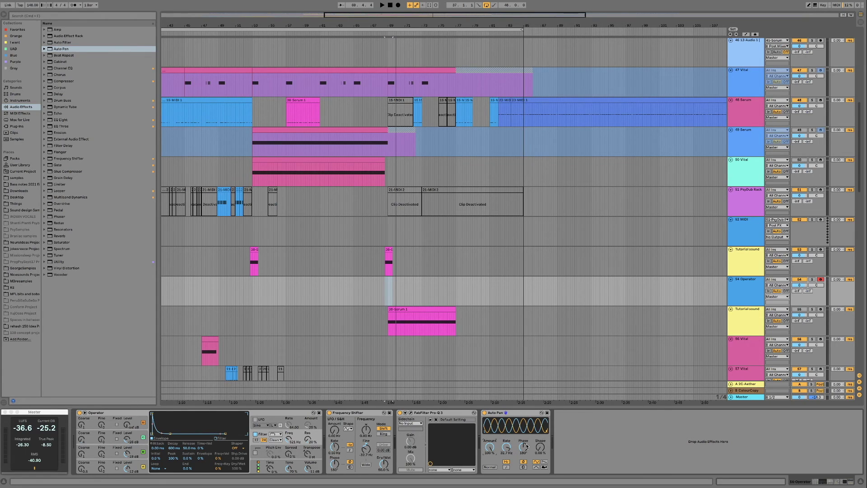
left_click_drag(523, 447, 523, 420)
left_click_drag(489, 447, 541, 441)
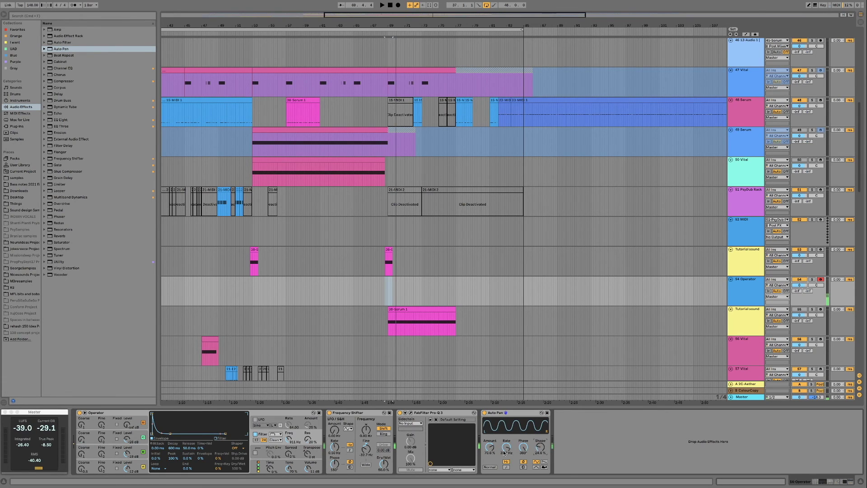
left_click_drag(489, 447, 489, 446)
mouse_move(289, 439)
left_mouse_down()
mouse_move(289, 411)
mouse_move(288, 436)
left_mouse_up()
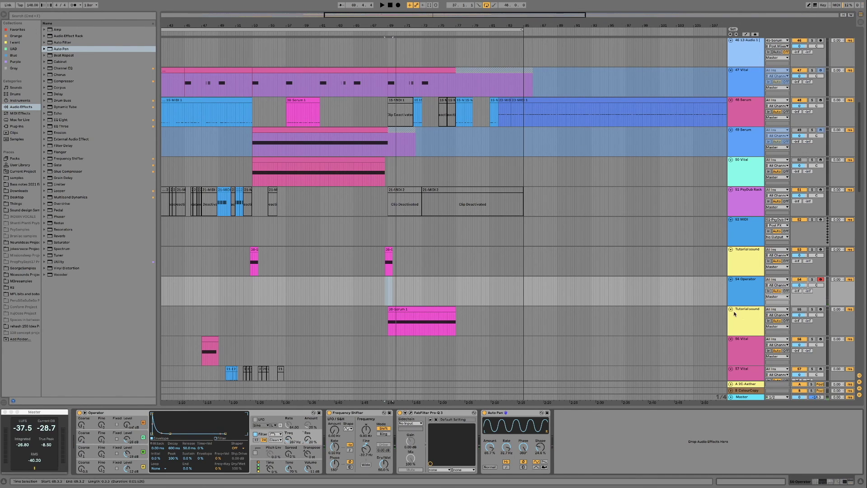
- Copy the AUTOPLAY device from the Tutorial sound track below to the front of the Operator track and play the result
left_click(747, 318)
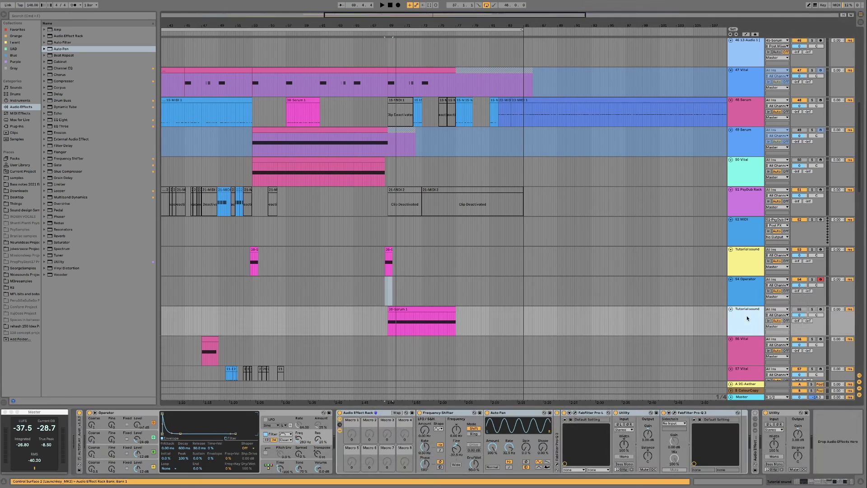
left_click(80, 429)
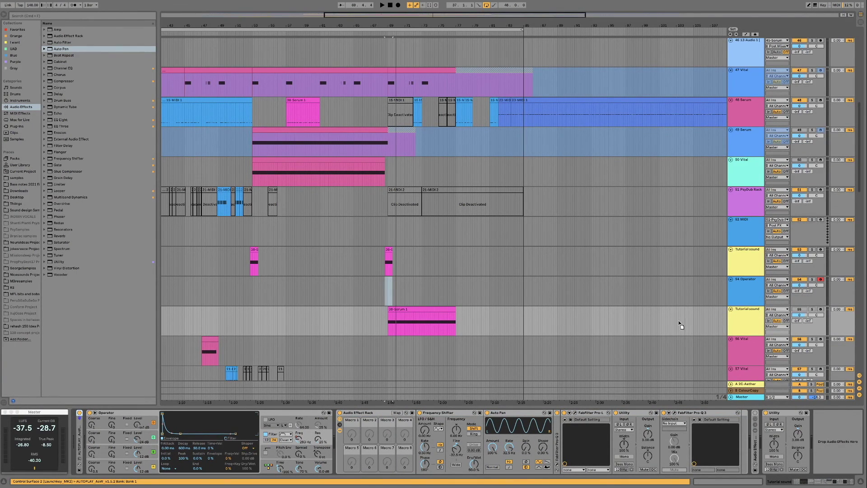
left_click(754, 292)
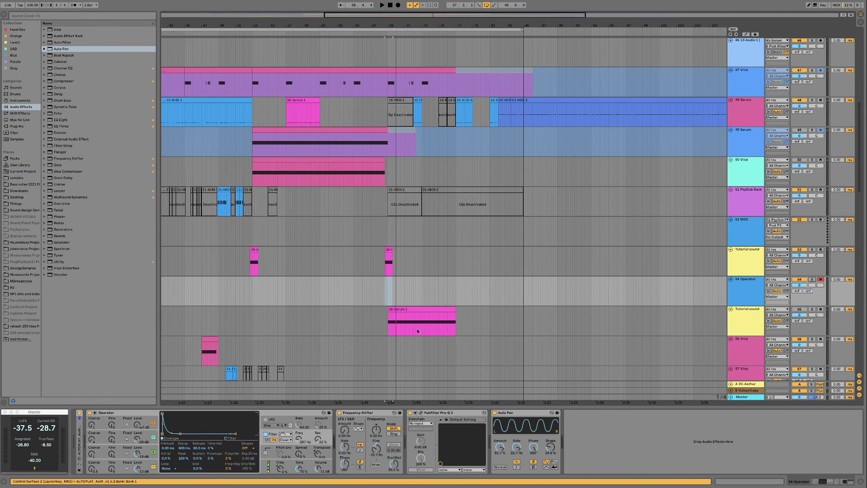
key("space")
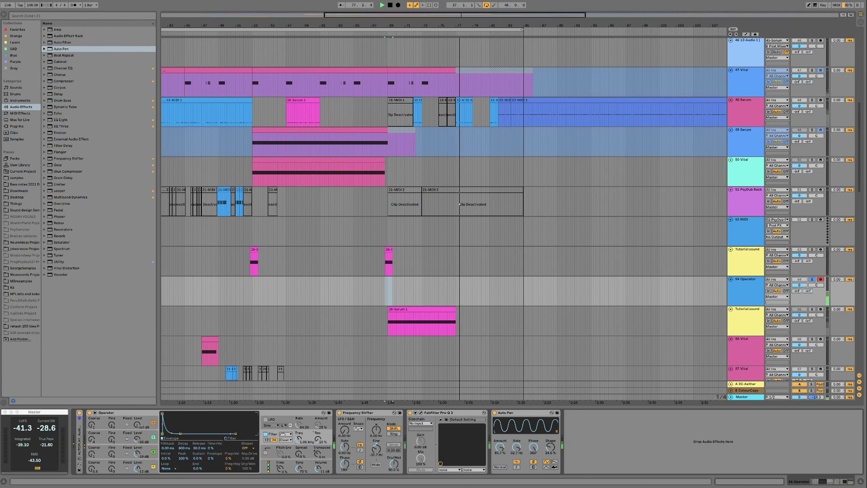
left_click(349, 414)
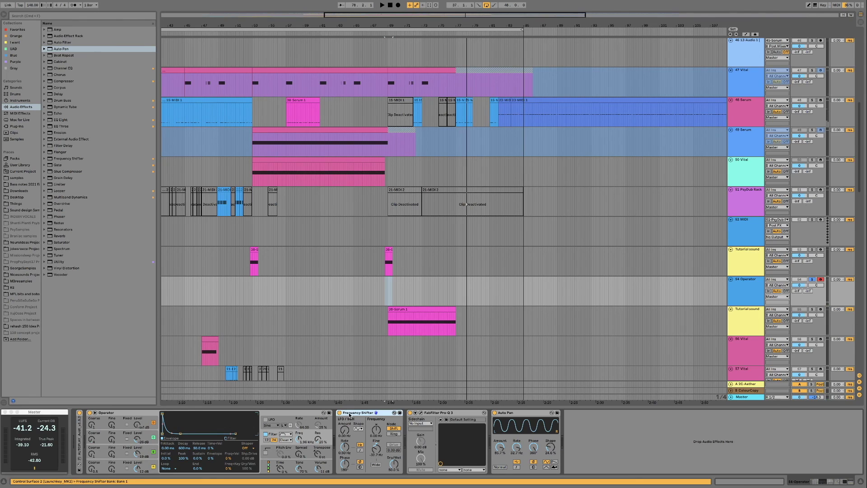
left_click(514, 415)
left_click(355, 414)
left_click(509, 416)
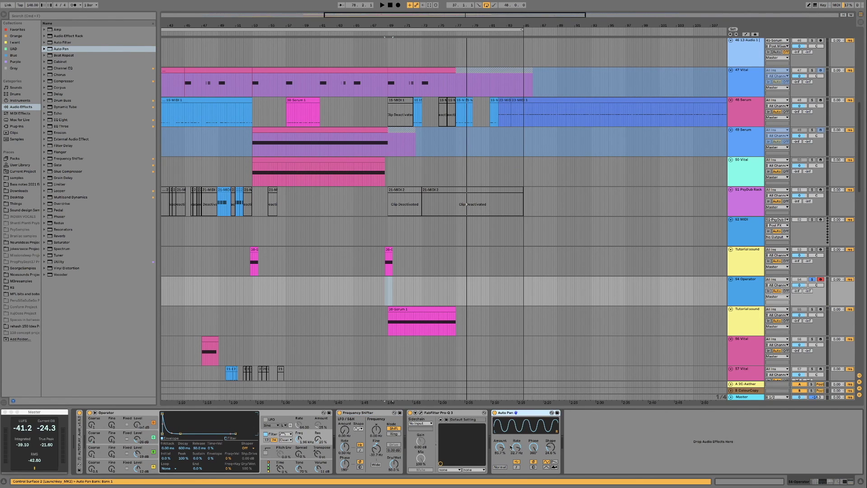